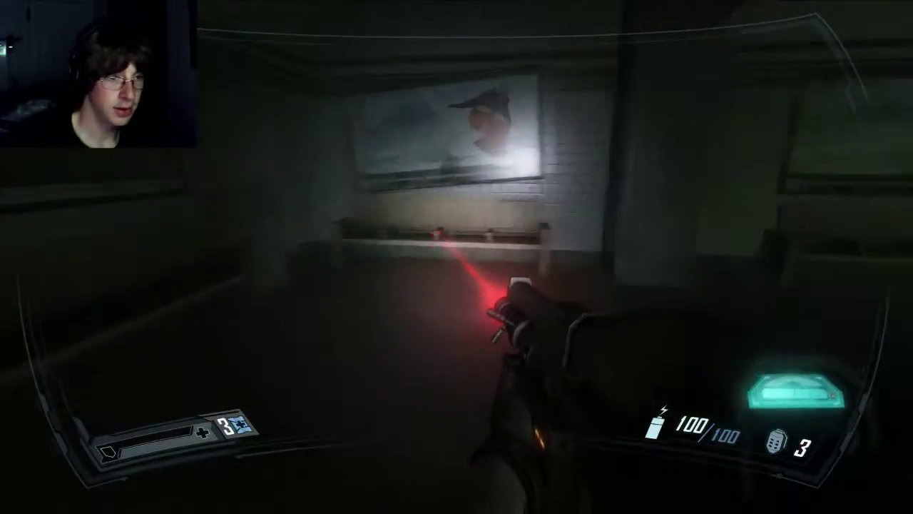
pyautogui.press('w')
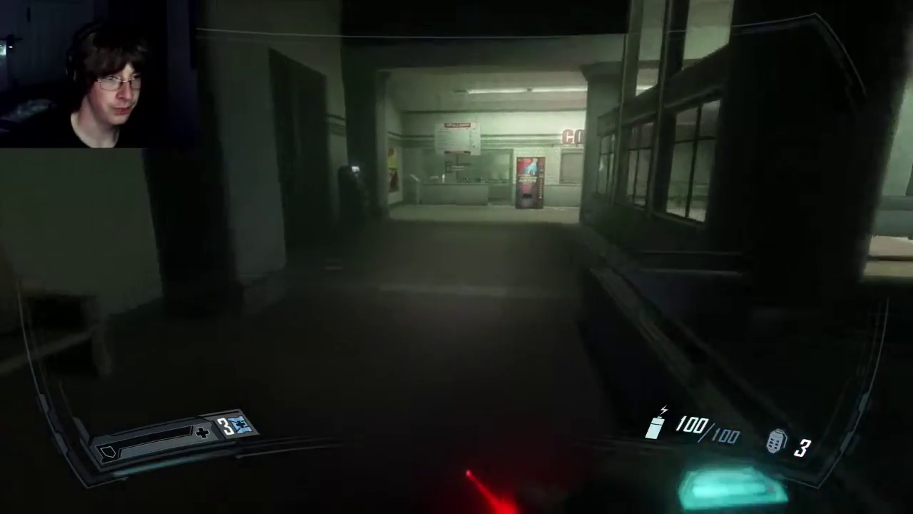
pyautogui.press('w')
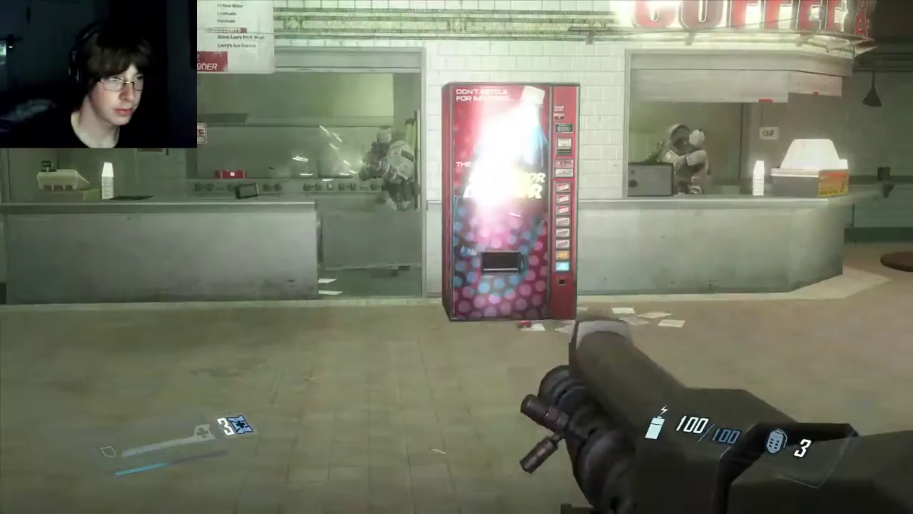
pyautogui.click(456, 257)
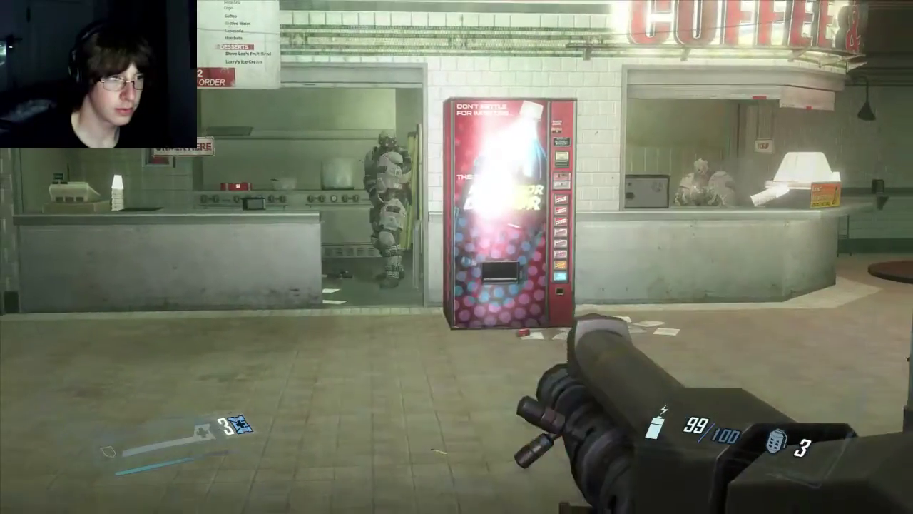
pyautogui.click(456, 257)
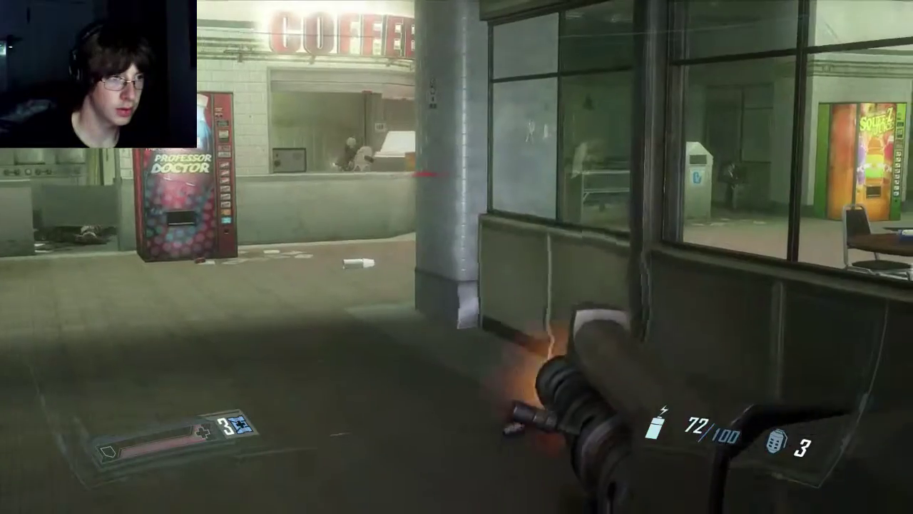
pyautogui.click(457, 257)
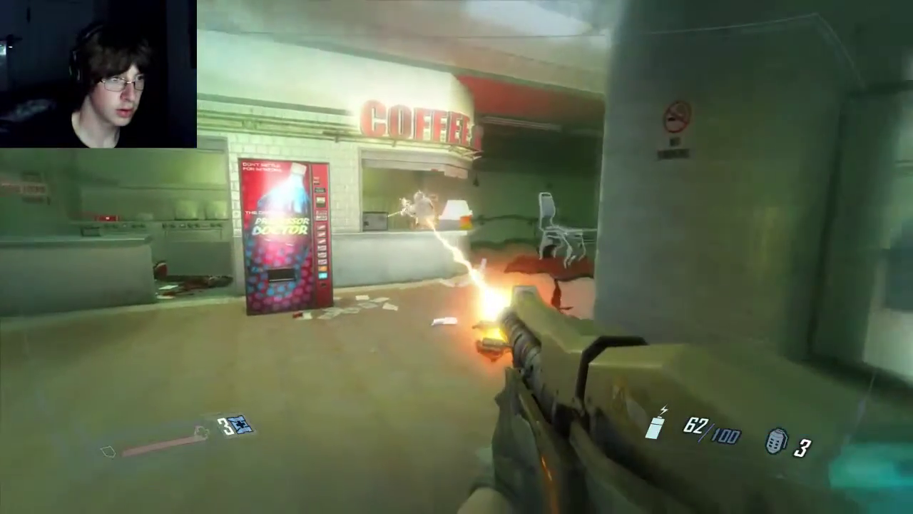
pyautogui.press('w')
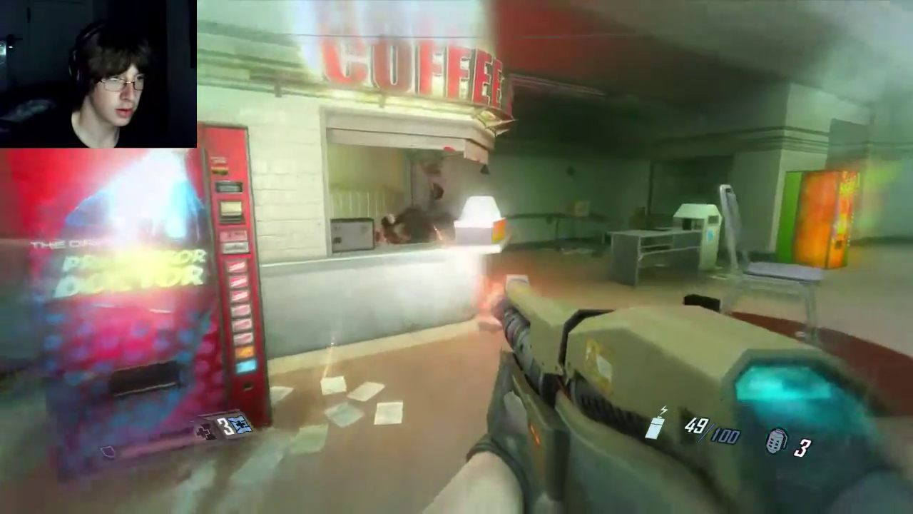
pyautogui.press('w')
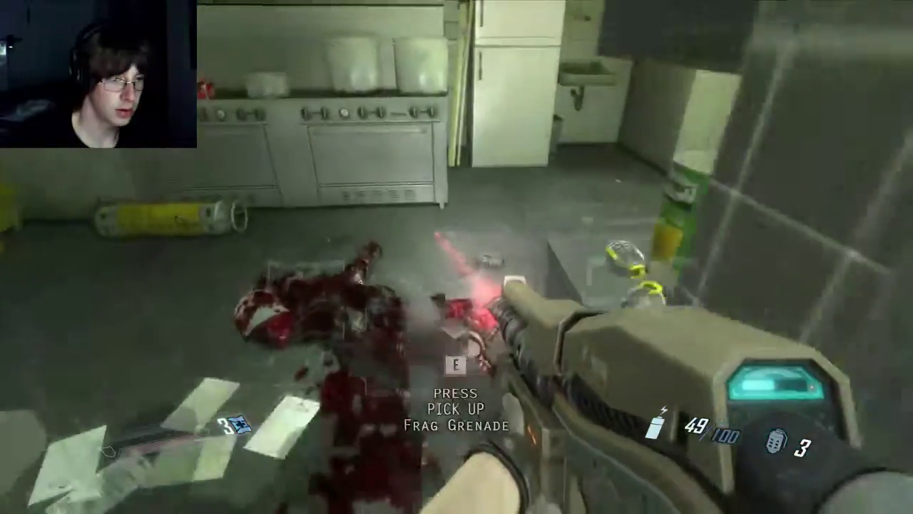
pyautogui.press('e')
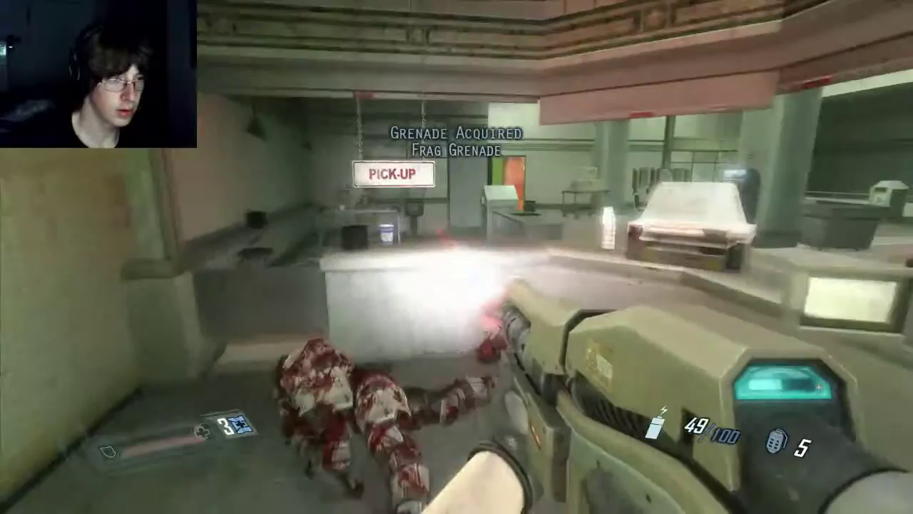
pyautogui.press('w')
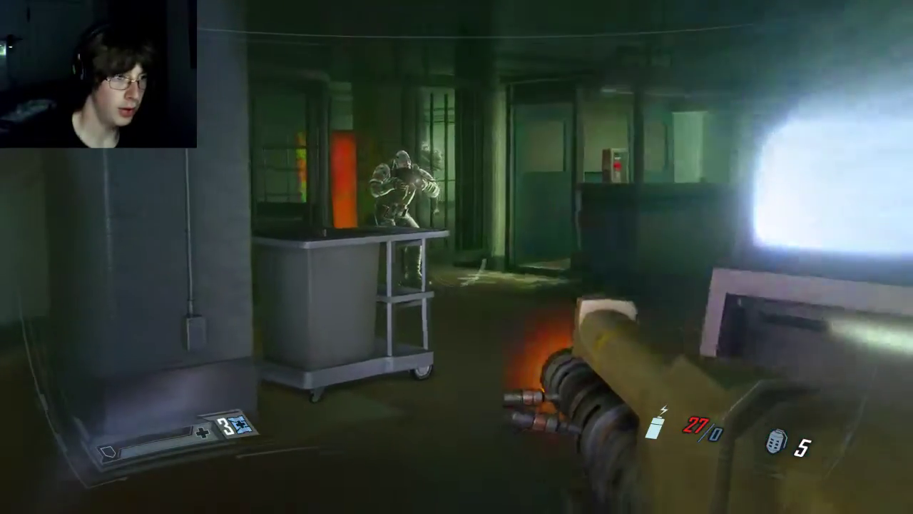
pyautogui.click(457, 257)
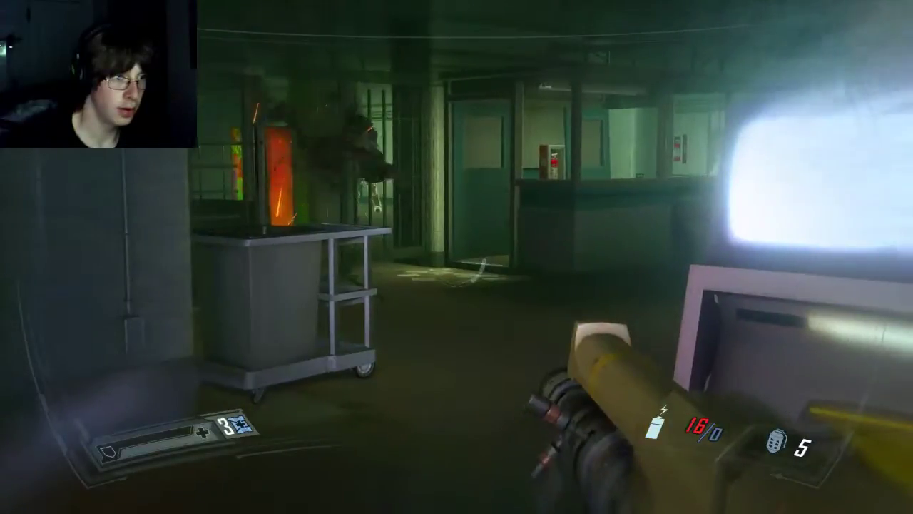
pyautogui.click(457, 257)
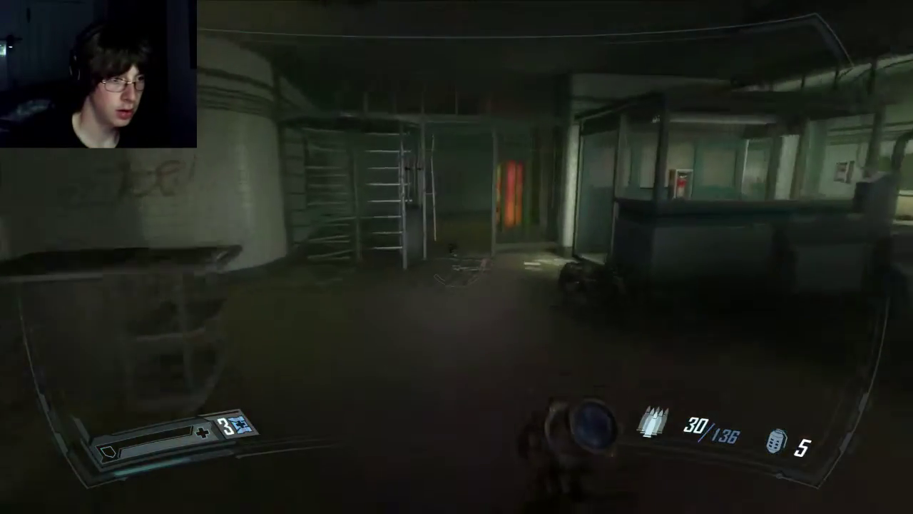
pyautogui.press('e')
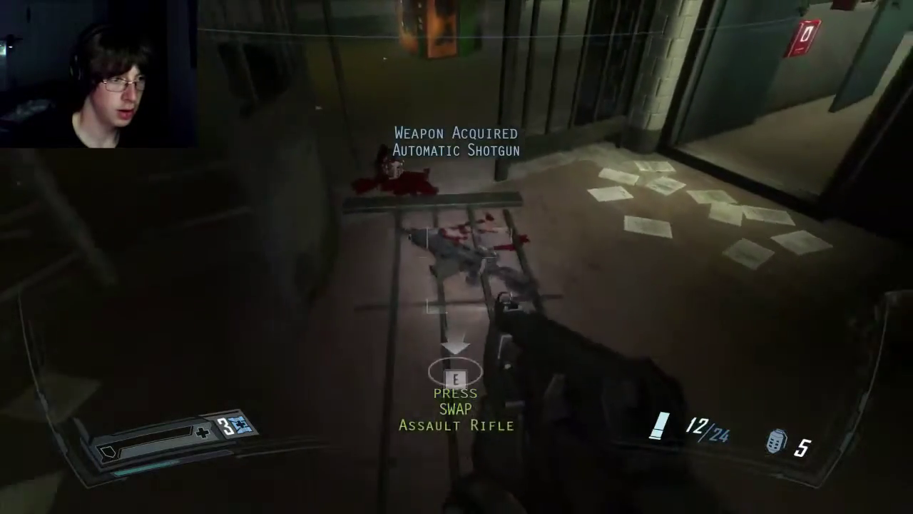
pyautogui.press('e')
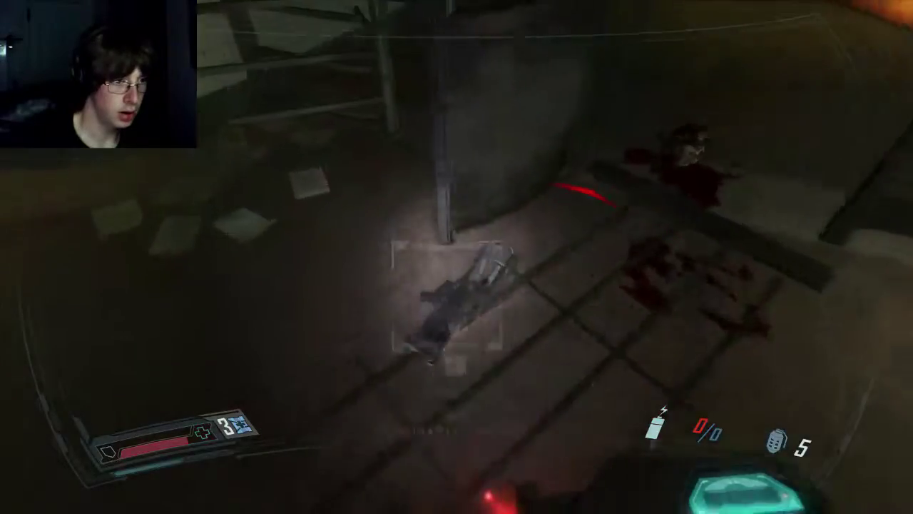
pyautogui.press('e')
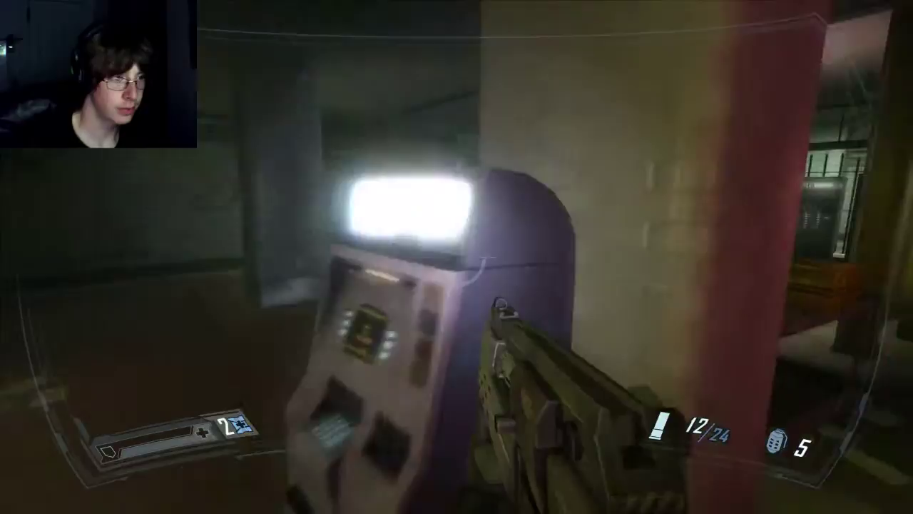
pyautogui.press('2')
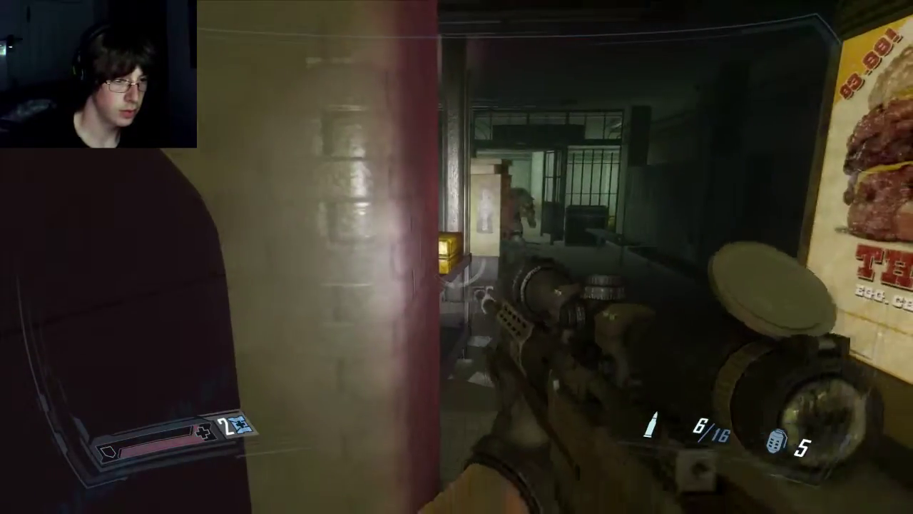
pyautogui.press('w')
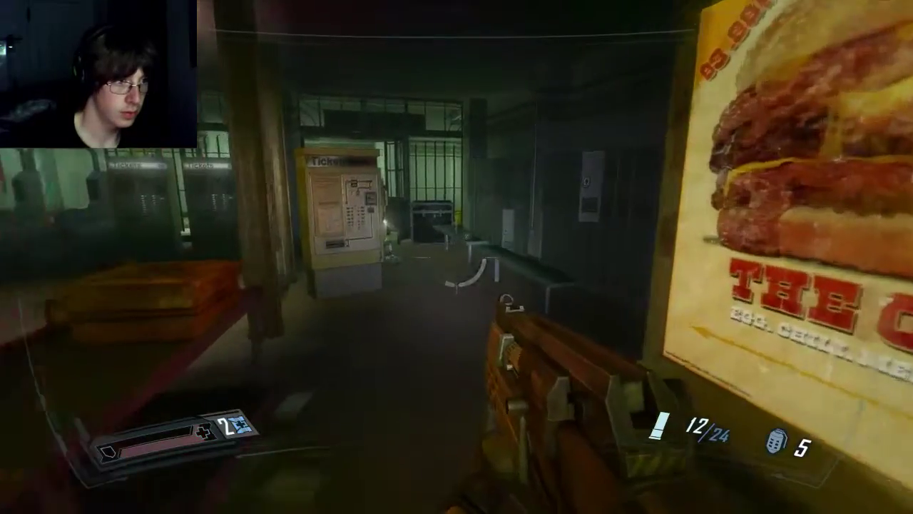
pyautogui.press('w')
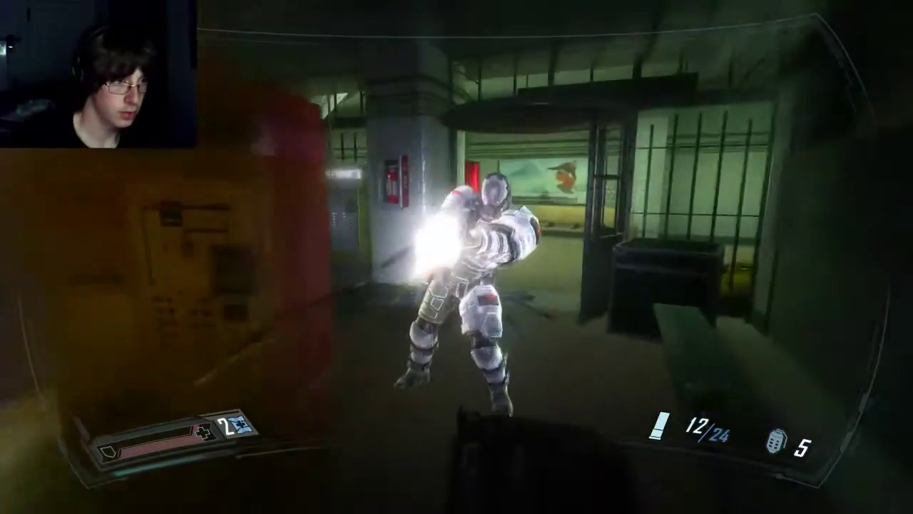
pyautogui.click(457, 257)
pyautogui.click(456, 257)
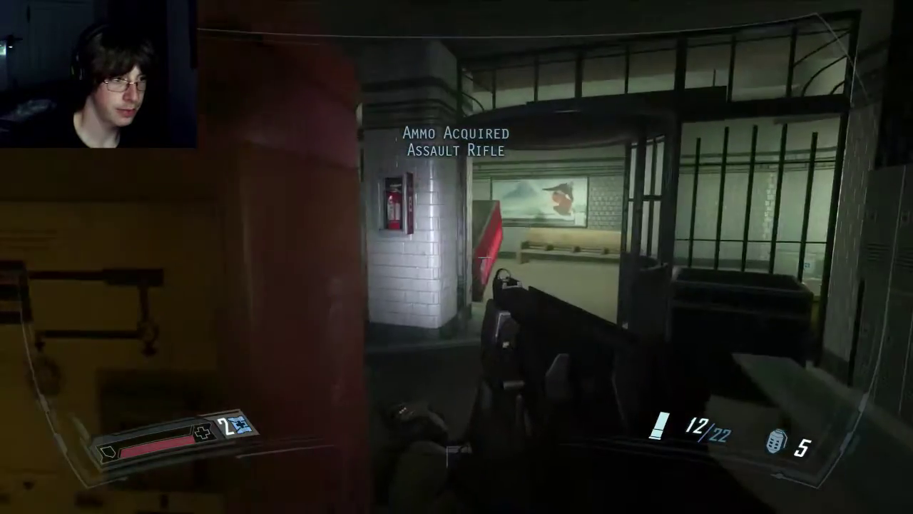
pyautogui.press('g')
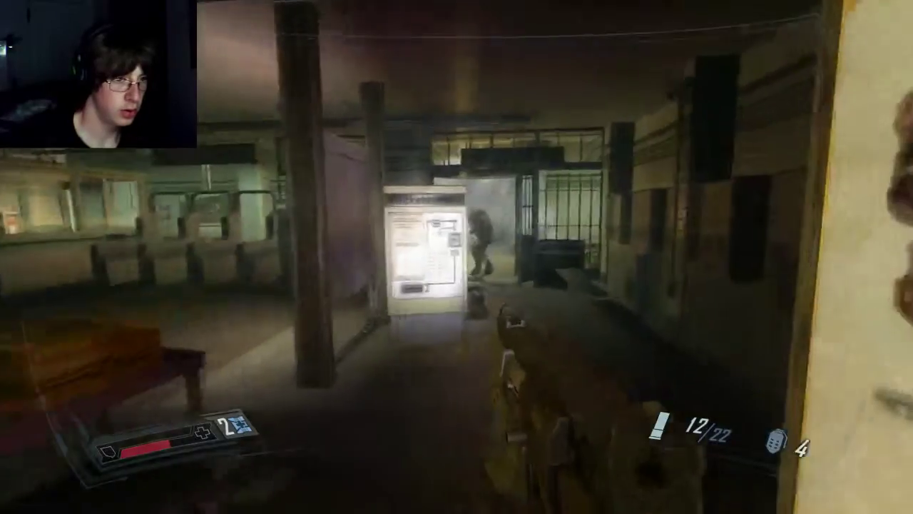
pyautogui.click(457, 257)
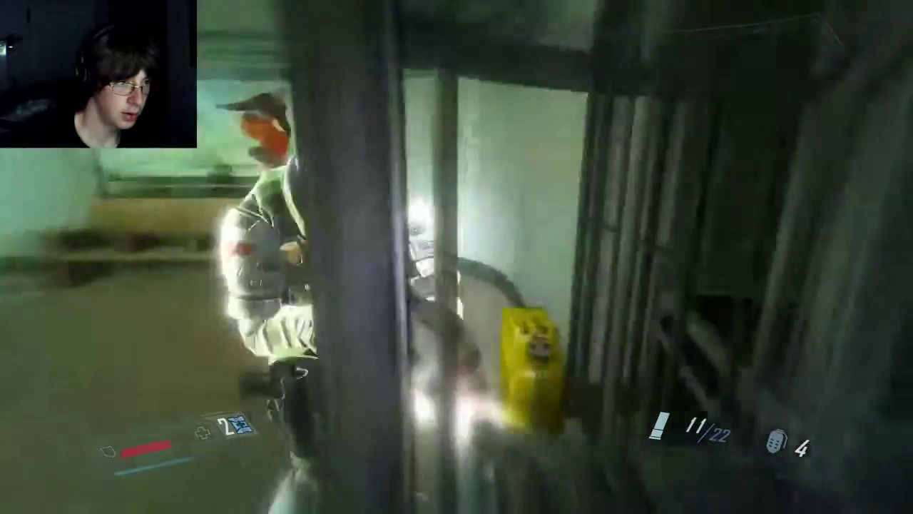
pyautogui.click(456, 256)
pyautogui.click(457, 257)
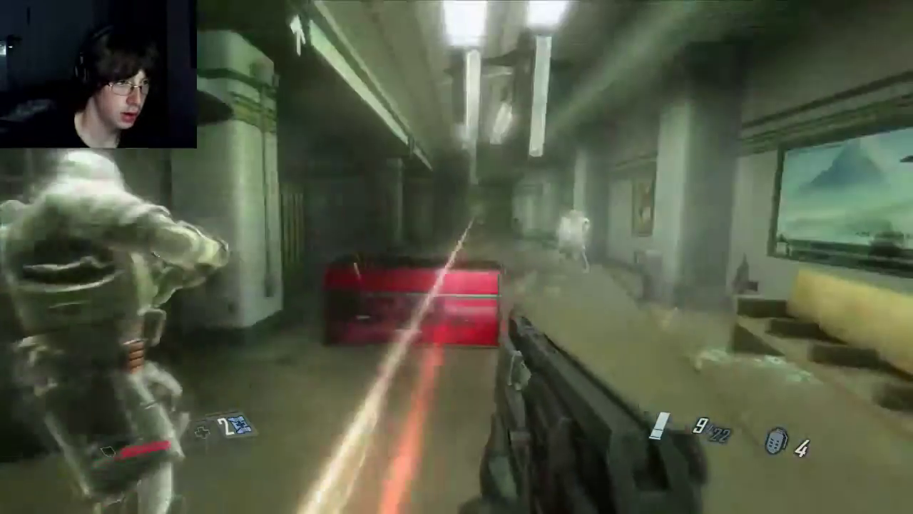
pyautogui.click(456, 257)
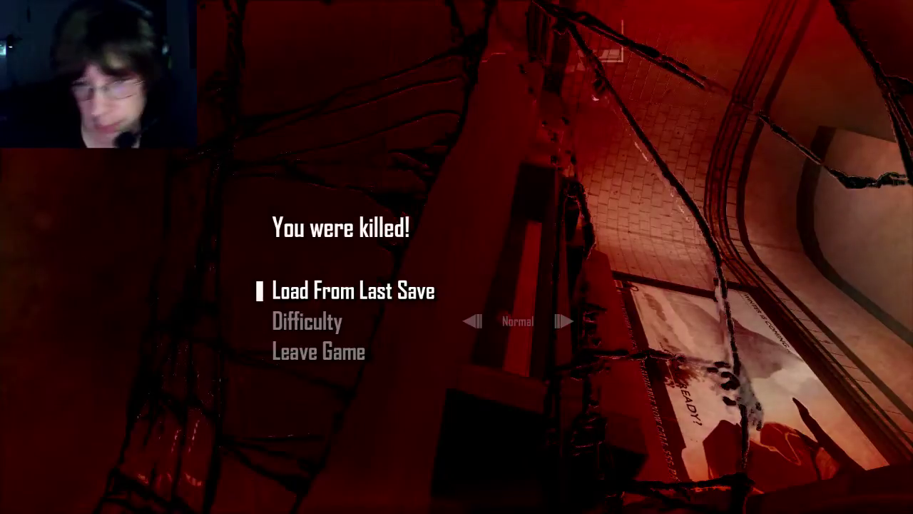
pyautogui.press('Down')
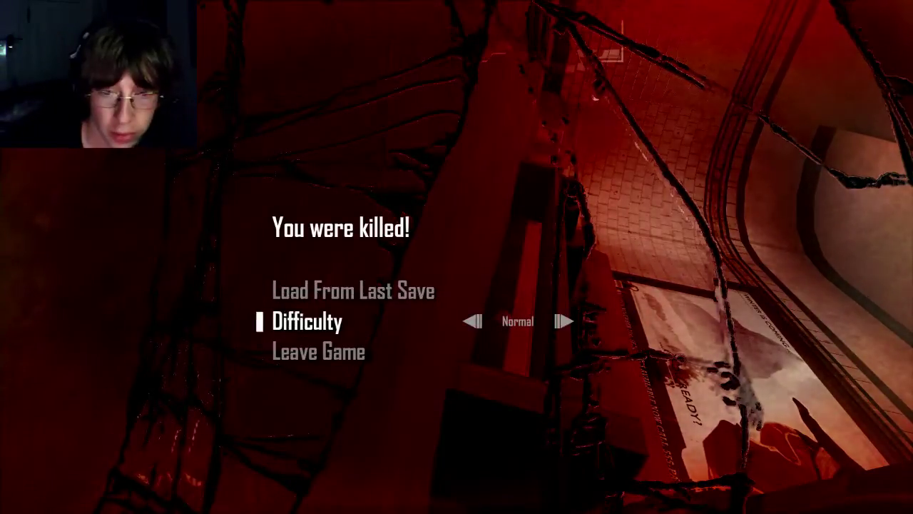
pyautogui.press('Up')
pyautogui.press('Down')
pyautogui.press('Down')
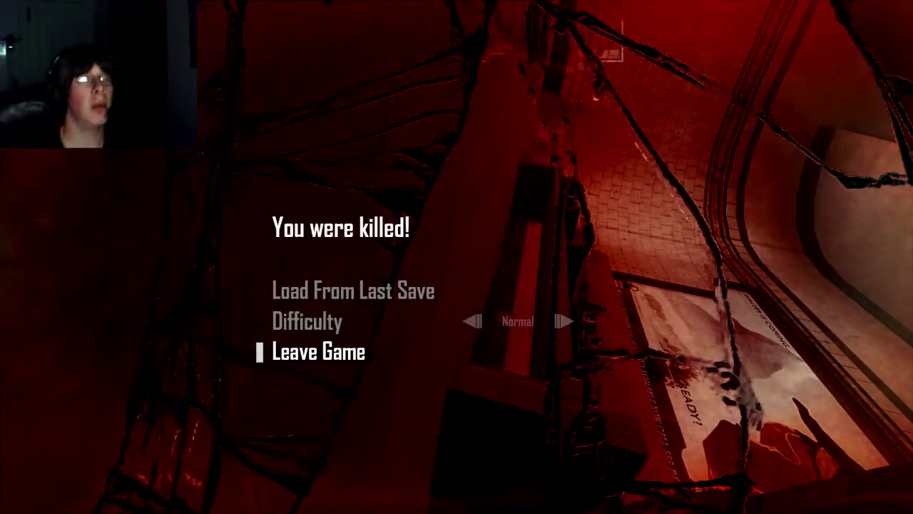
pyautogui.press('Down')
pyautogui.press('Up')
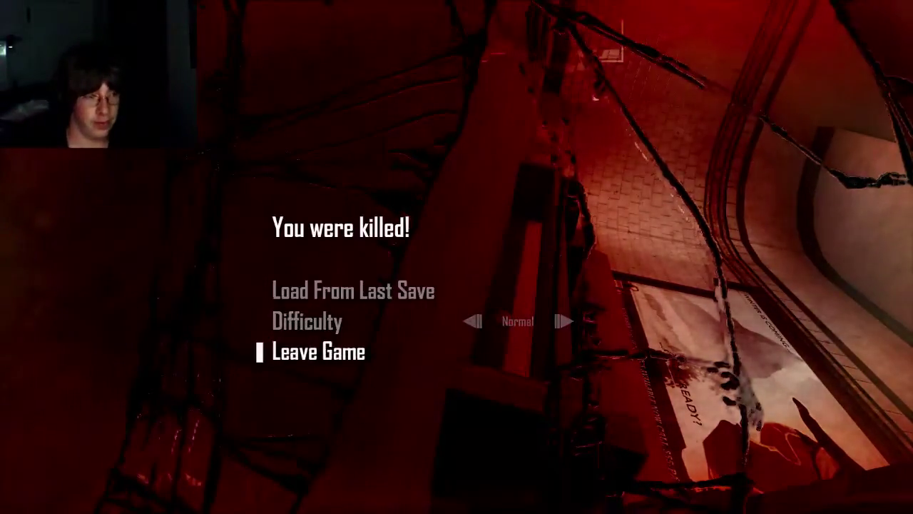
pyautogui.press('Return')
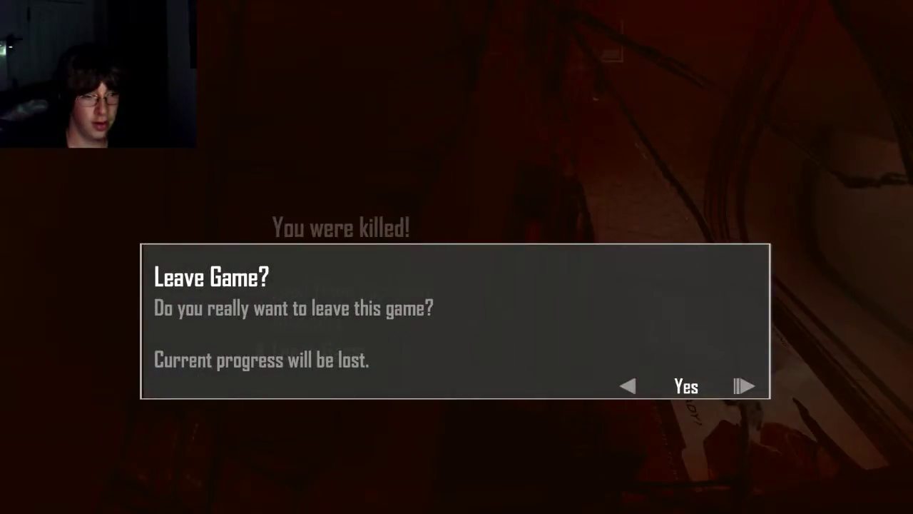